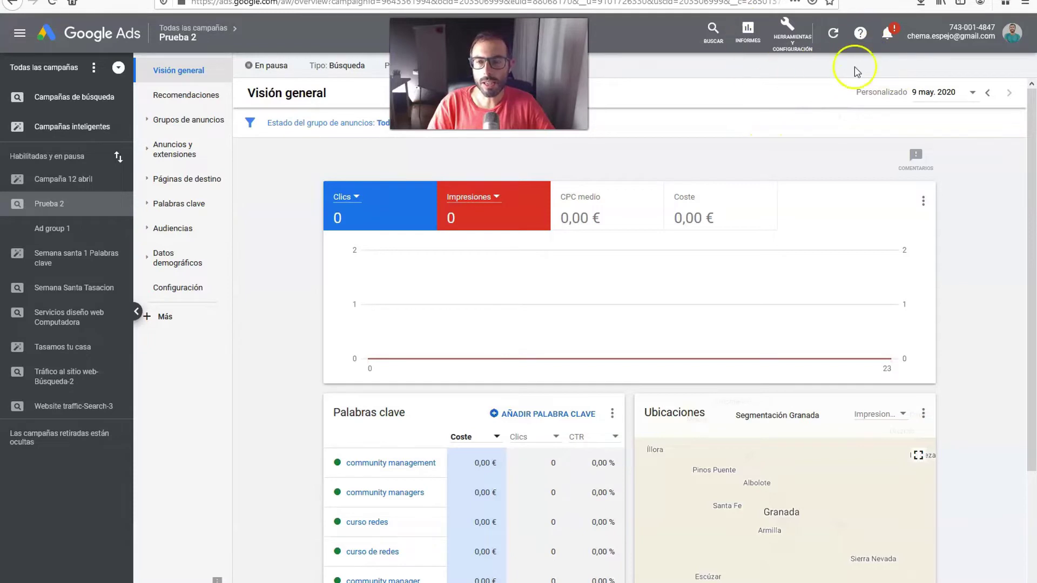
Open the keyword planner (Planificador de palabras clave) and start discovering new keywords
click(786, 49)
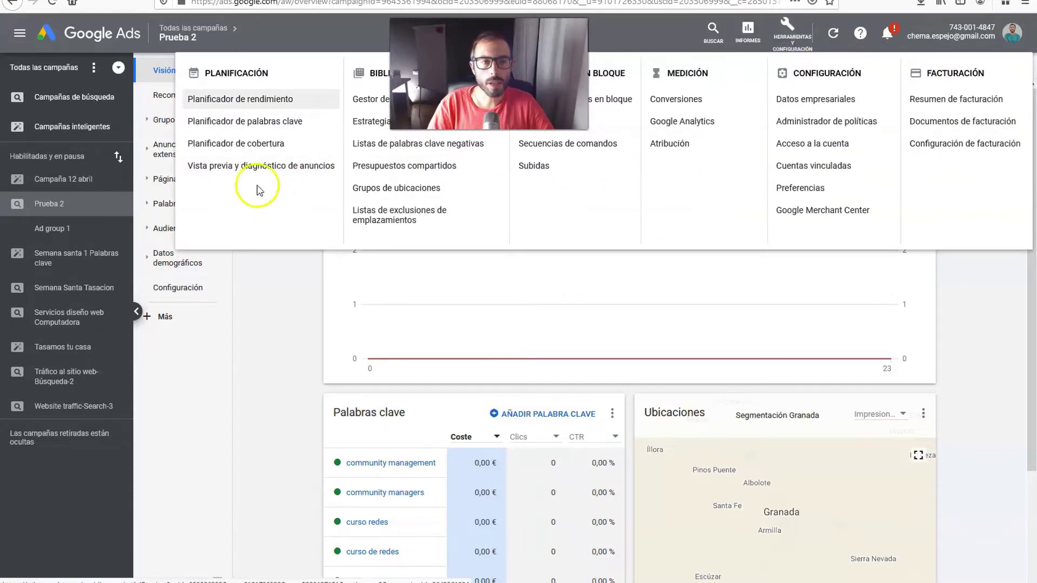
click(225, 121)
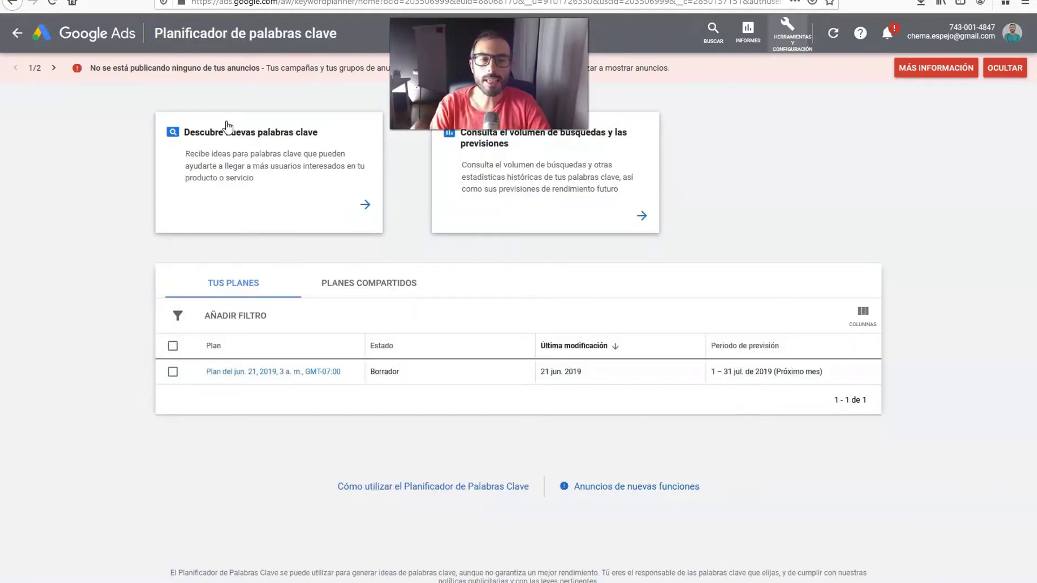
click(369, 202)
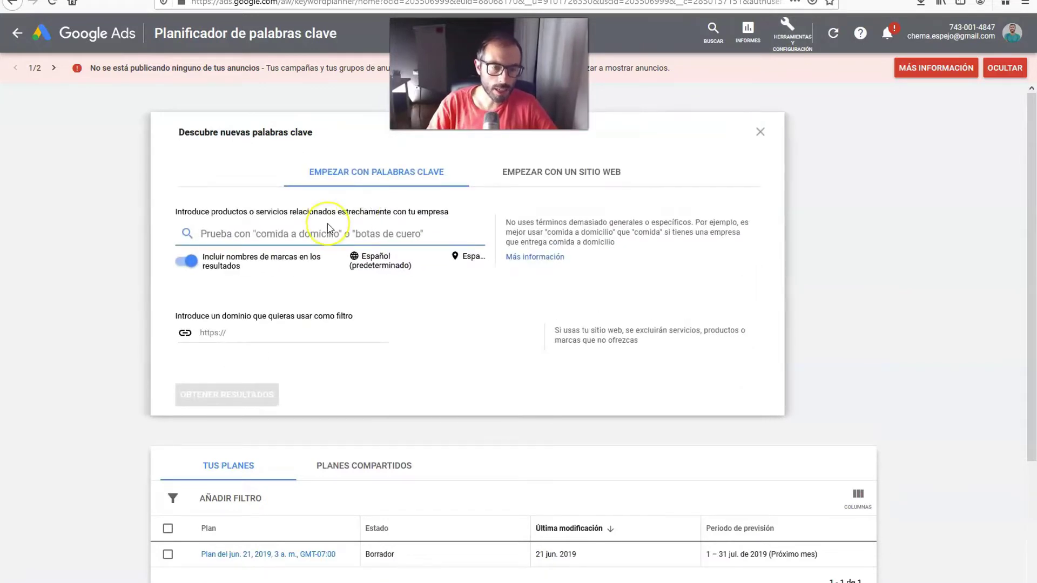
text(cald)
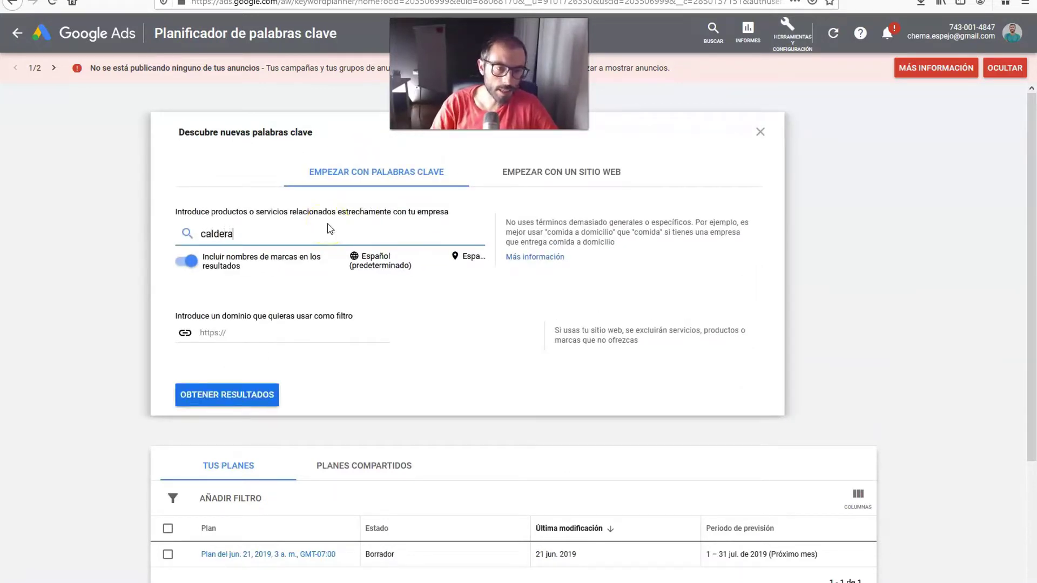
text(era)
key(BackSpace)
key(BackSpace)
key(BackSpace)
key(BackSpace)
key(BackSpace)
key(BackSpace)
key(BackSpace)
Enter "reparación de calderas" as the product or service, look at the website option, and get the keyword ideas
text(reparación de)
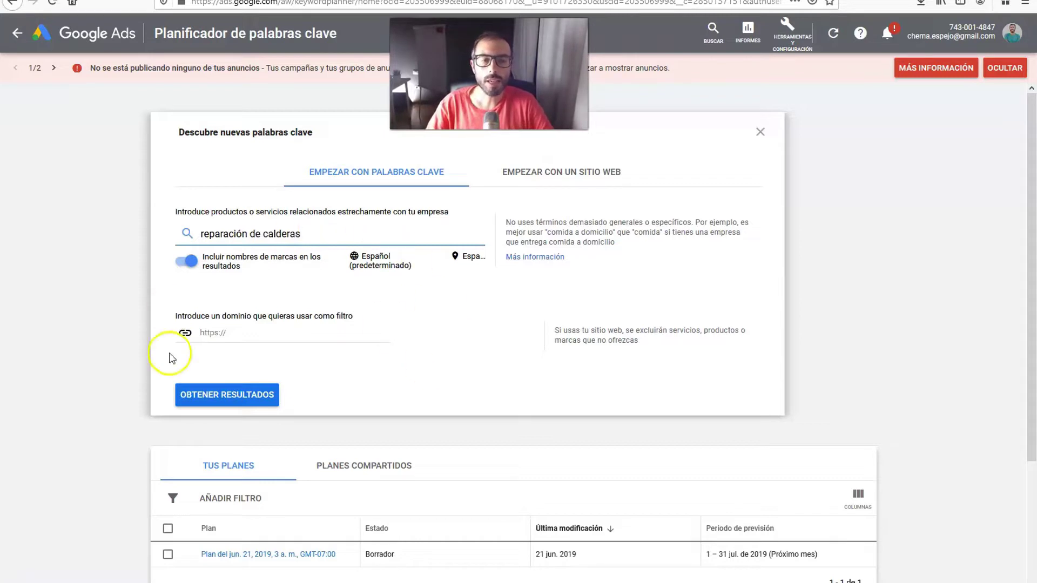
click(568, 182)
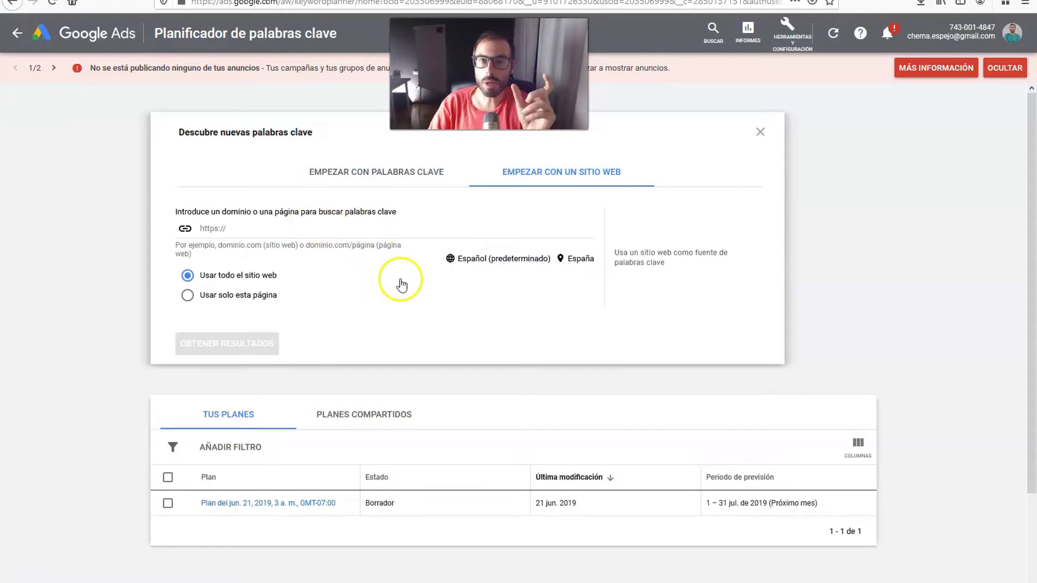
click(386, 171)
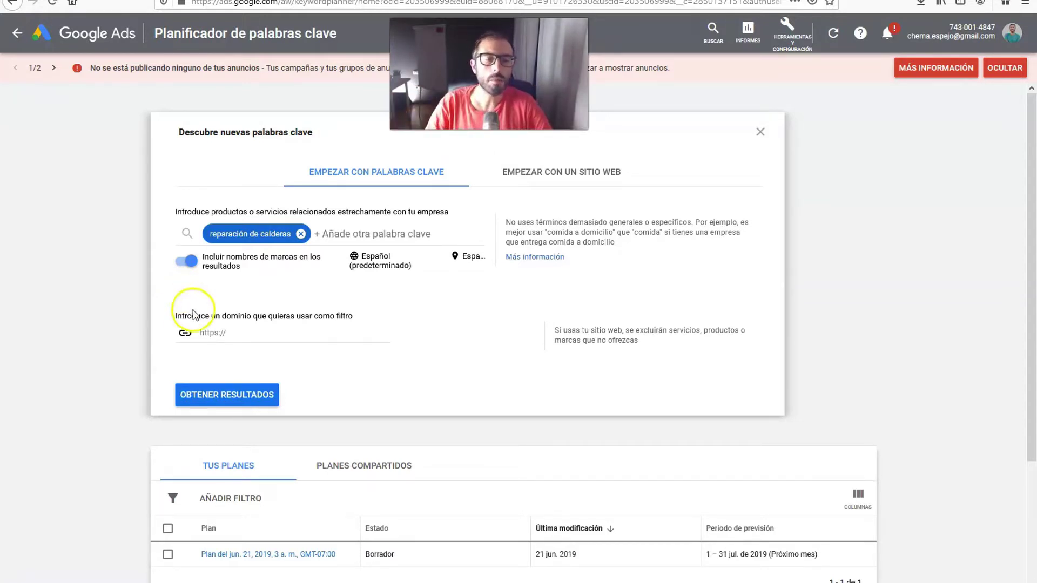
click(232, 393)
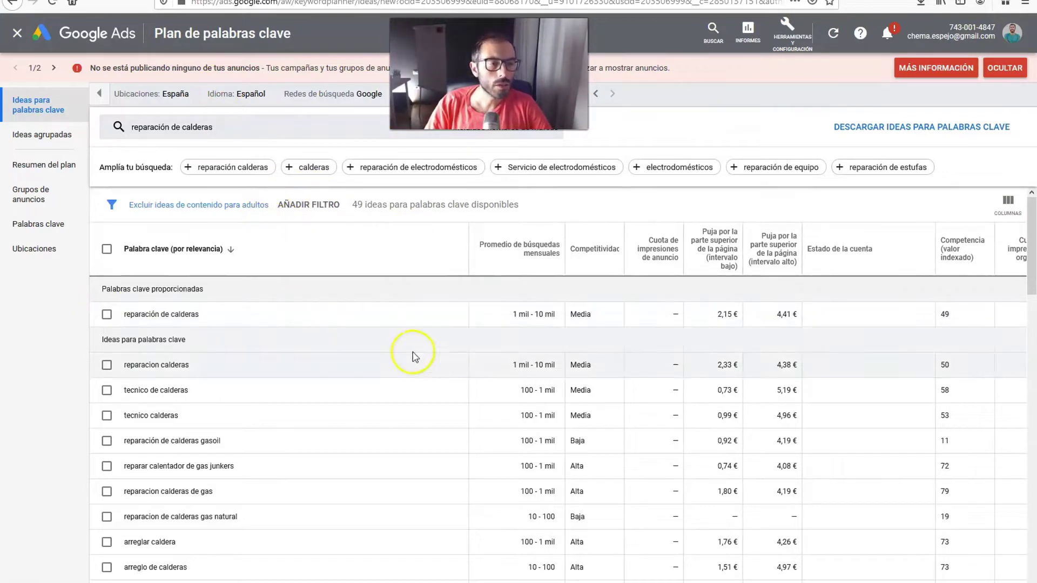
Show the keyword ideas by group and examine the keywords in the "Palabras clave no agrupadas" group
click(63, 139)
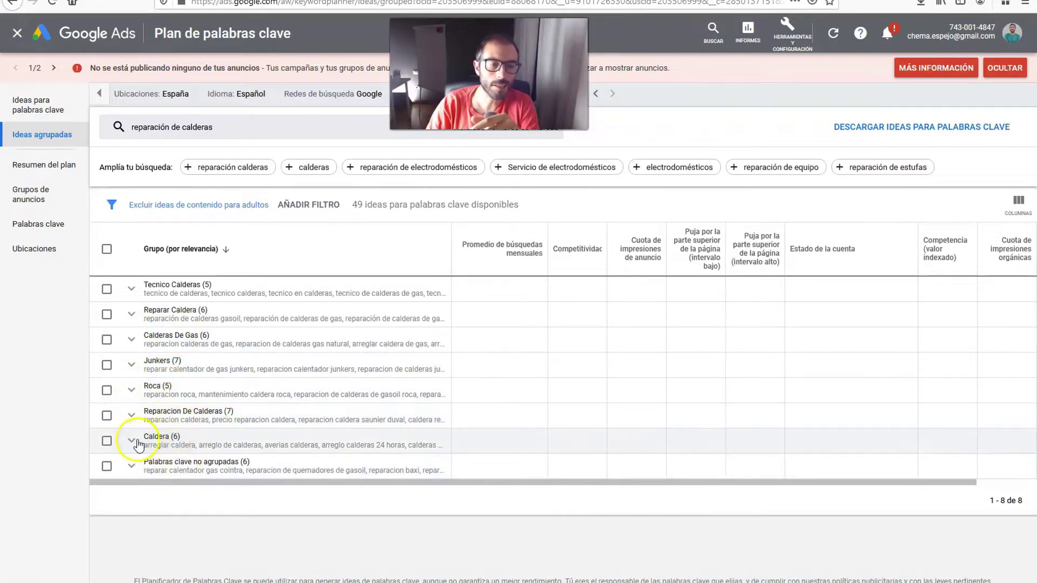
click(134, 471)
scroll(270, 432, down, 3)
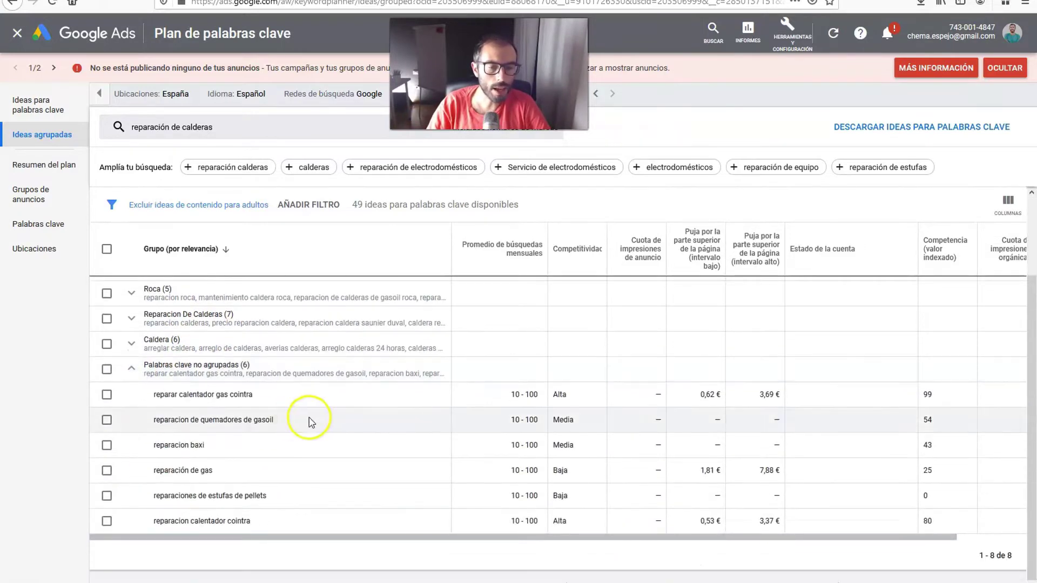
scroll(231, 506, up, 3)
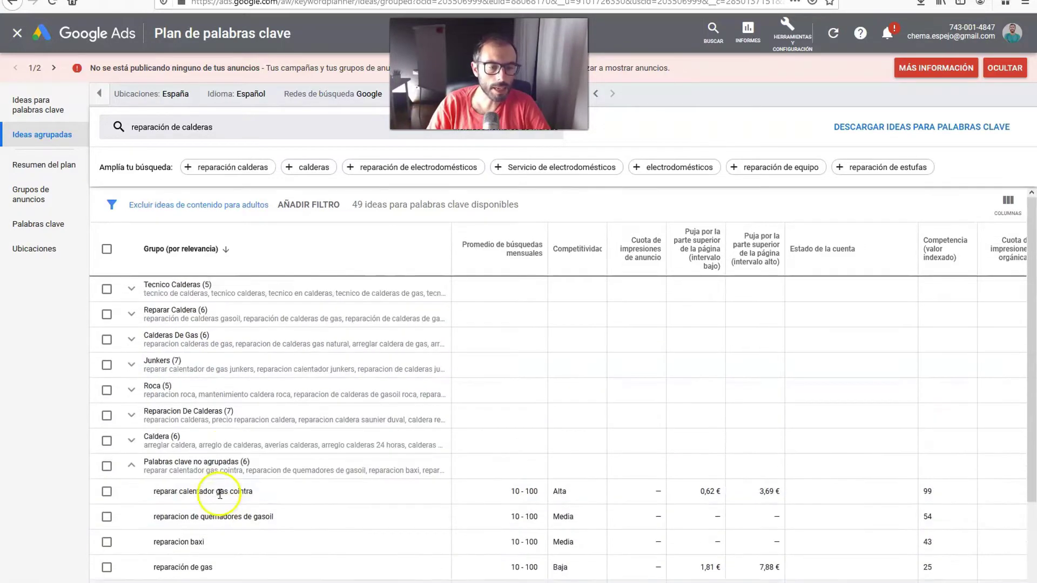
click(130, 469)
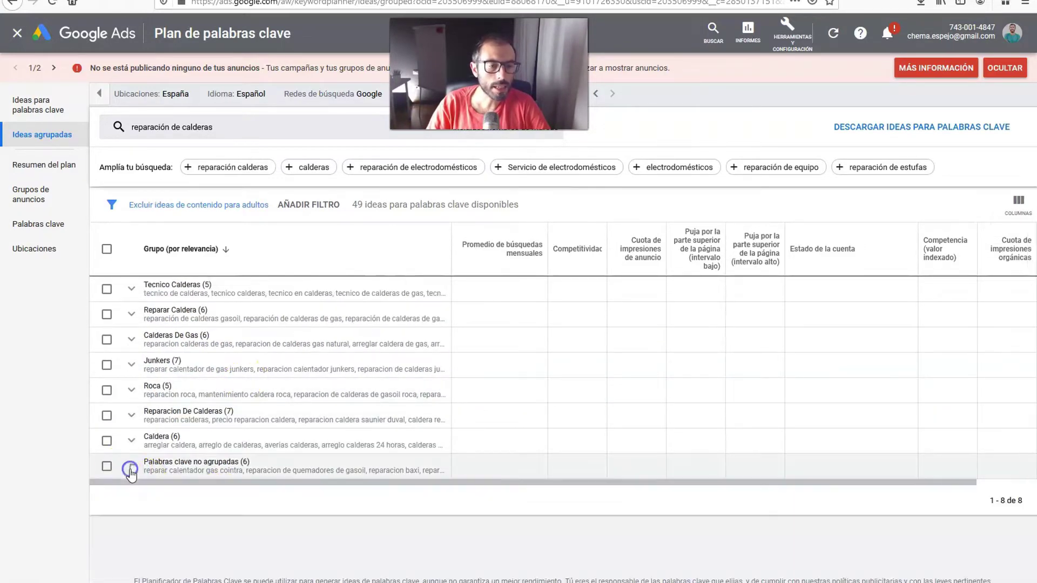
Select the groups Tecnico Calderas, Reparar Caldera and Roca, and set their match type to Concordancia de frase
click(107, 290)
click(107, 315)
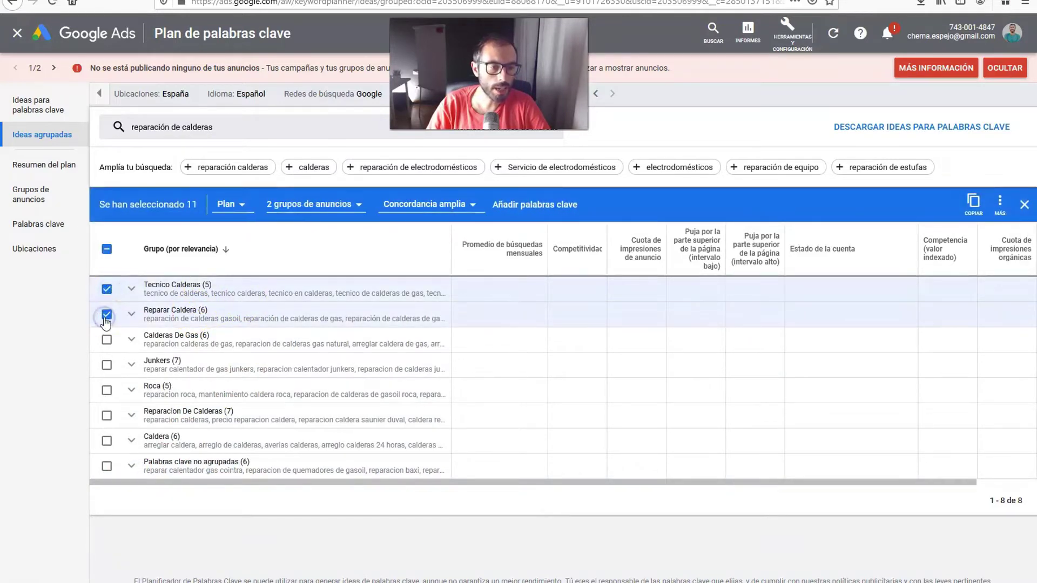
click(108, 390)
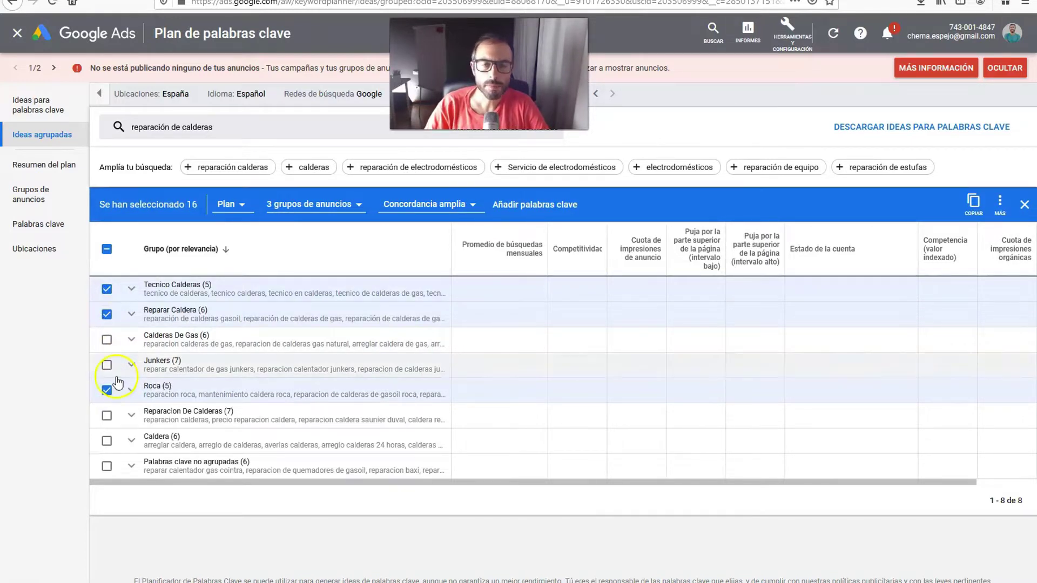
click(469, 205)
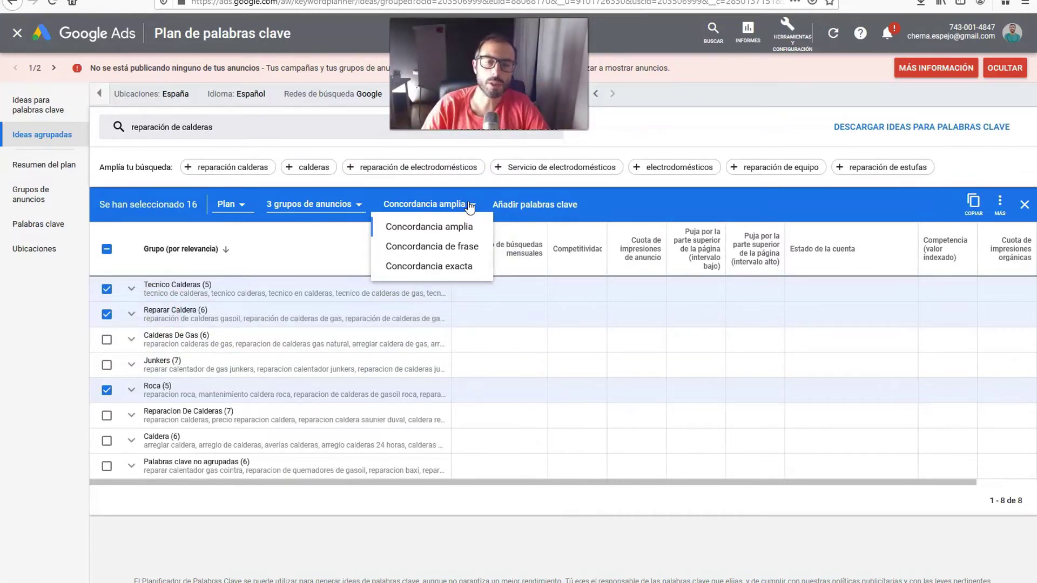
click(429, 247)
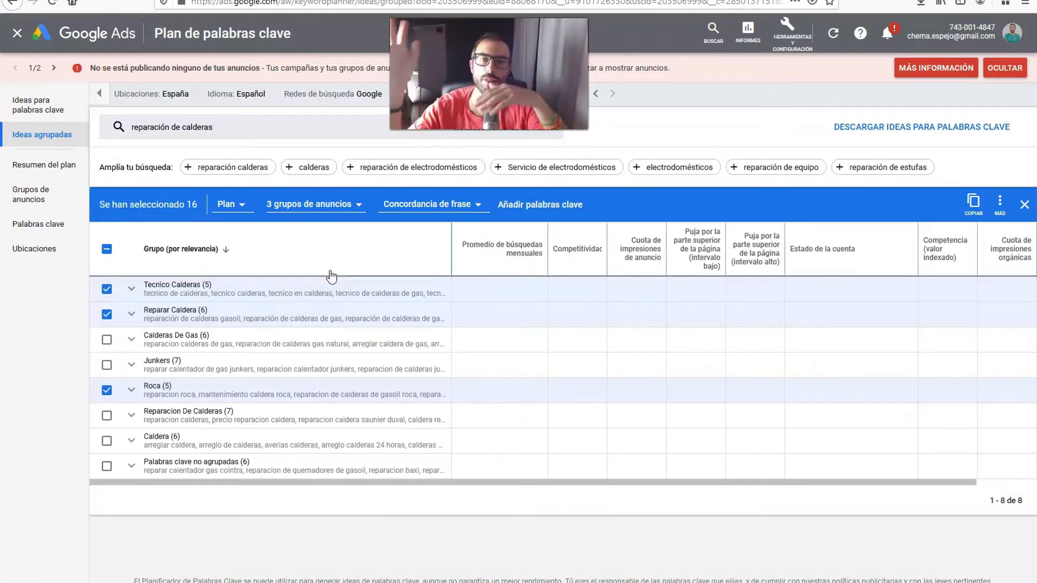
click(449, 206)
click(449, 206)
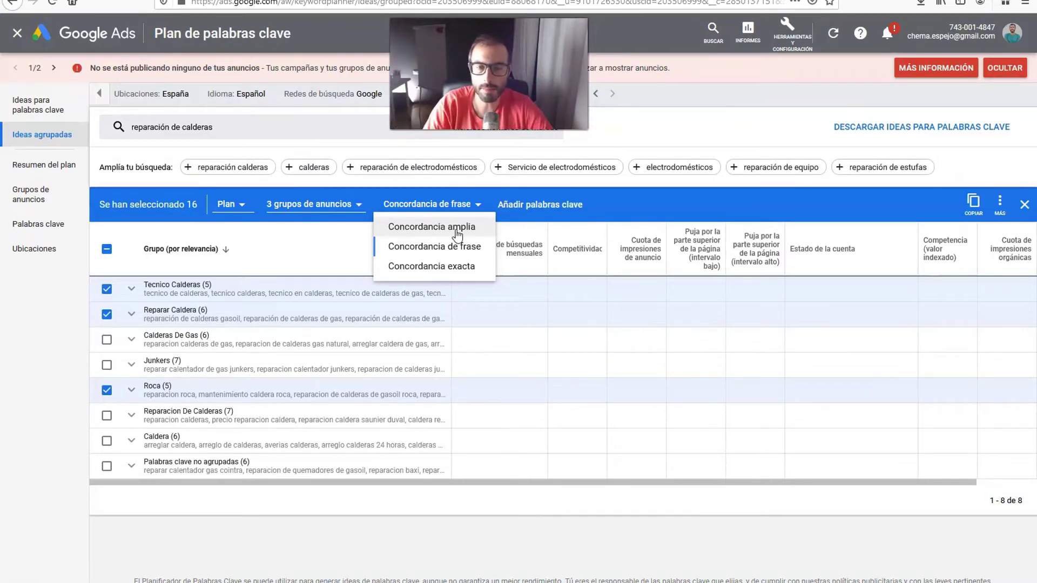
Select all keyword groups and choose Ad group 1 of the existing campaign Prueba 2 as their destination
click(106, 249)
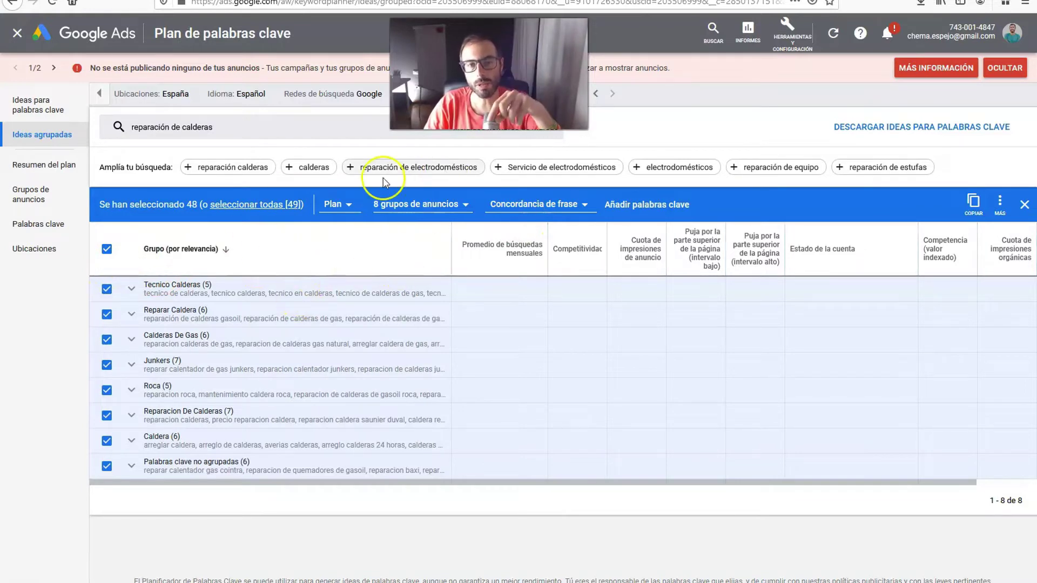
click(351, 206)
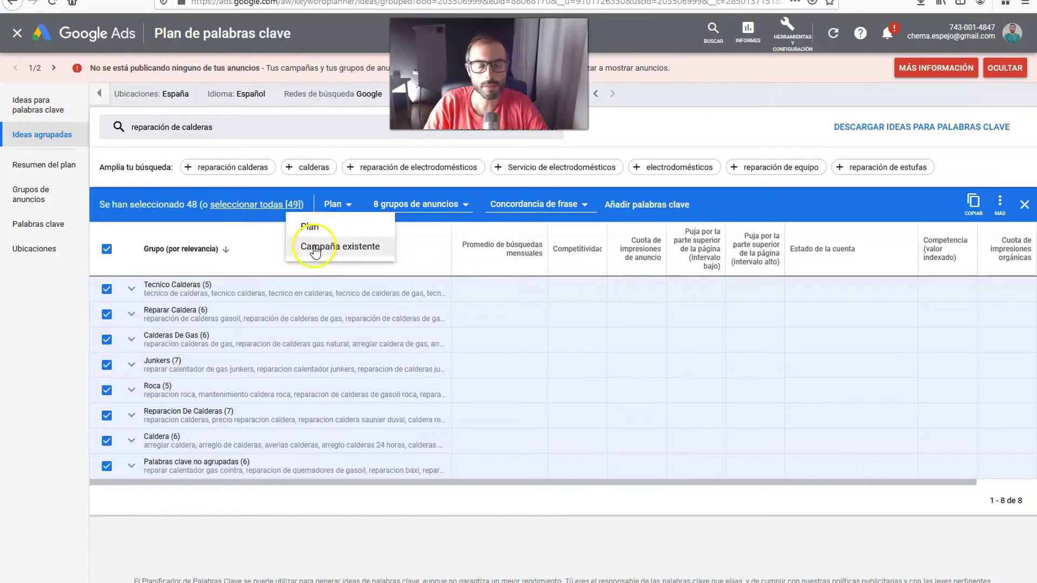
click(313, 245)
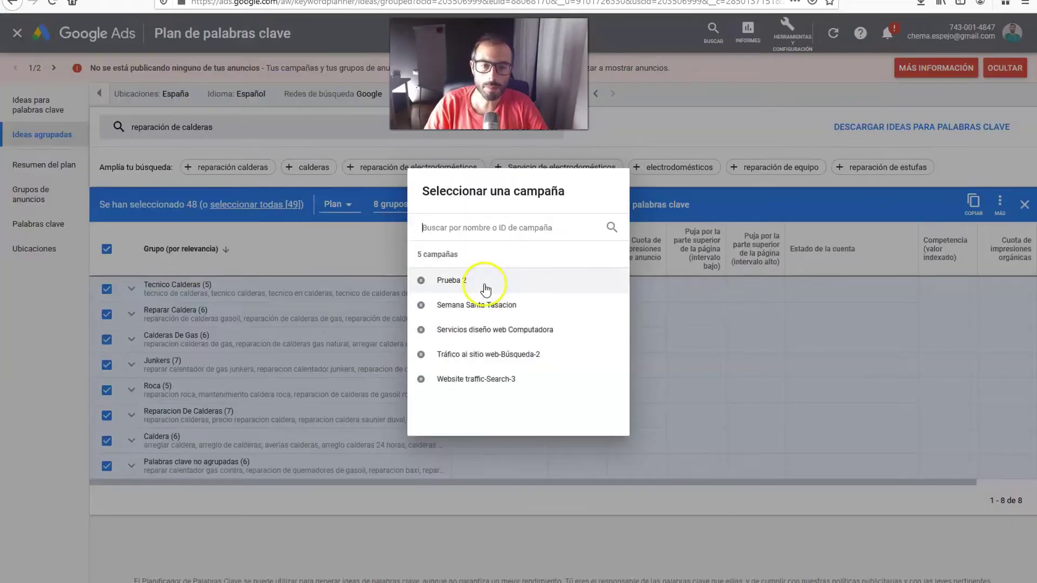
click(479, 279)
click(456, 281)
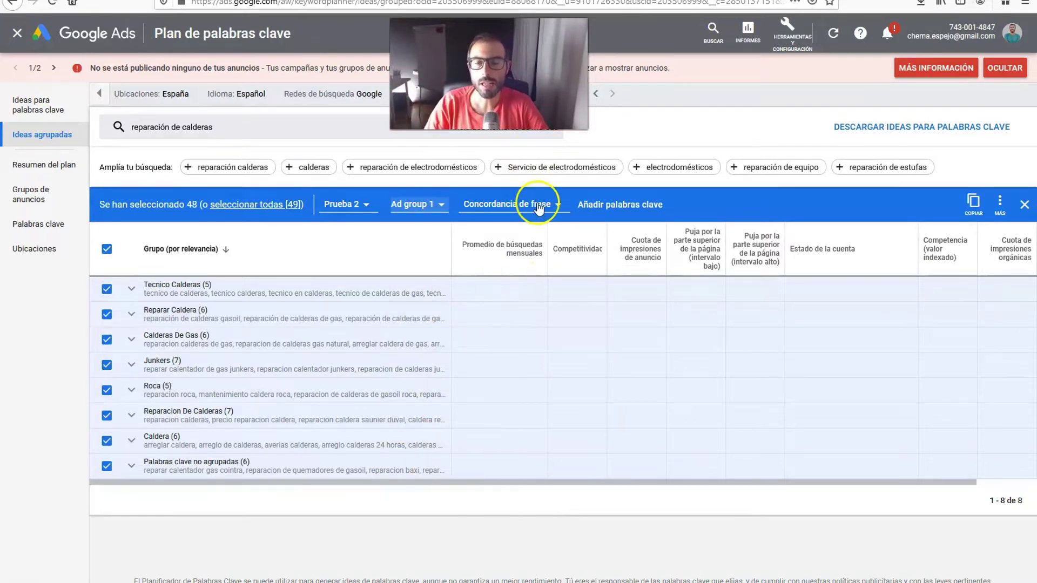
Set the match type of the selected keywords to Concordancia amplia and add them to the campaign
click(570, 207)
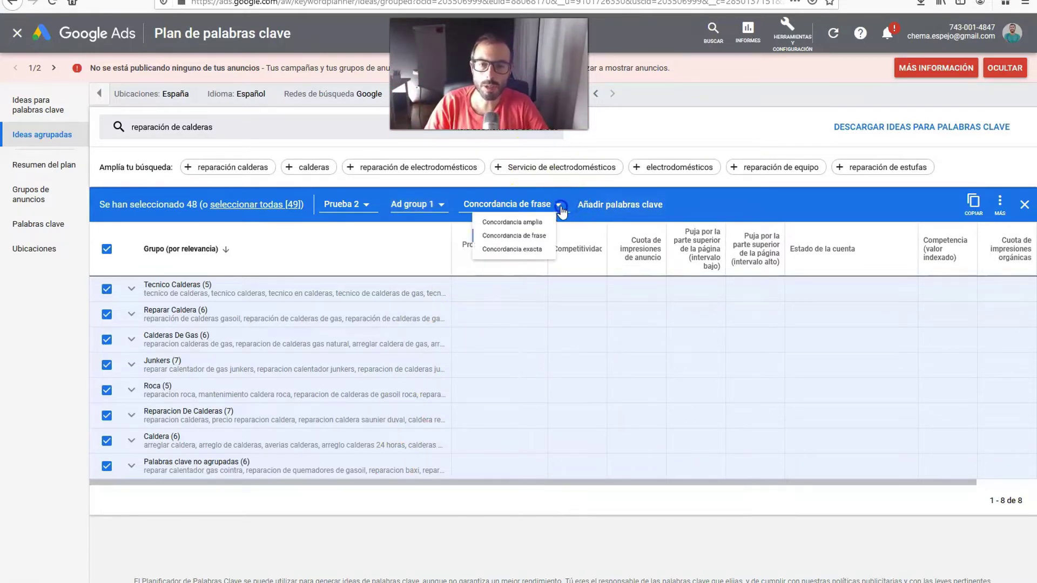
click(532, 226)
click(593, 205)
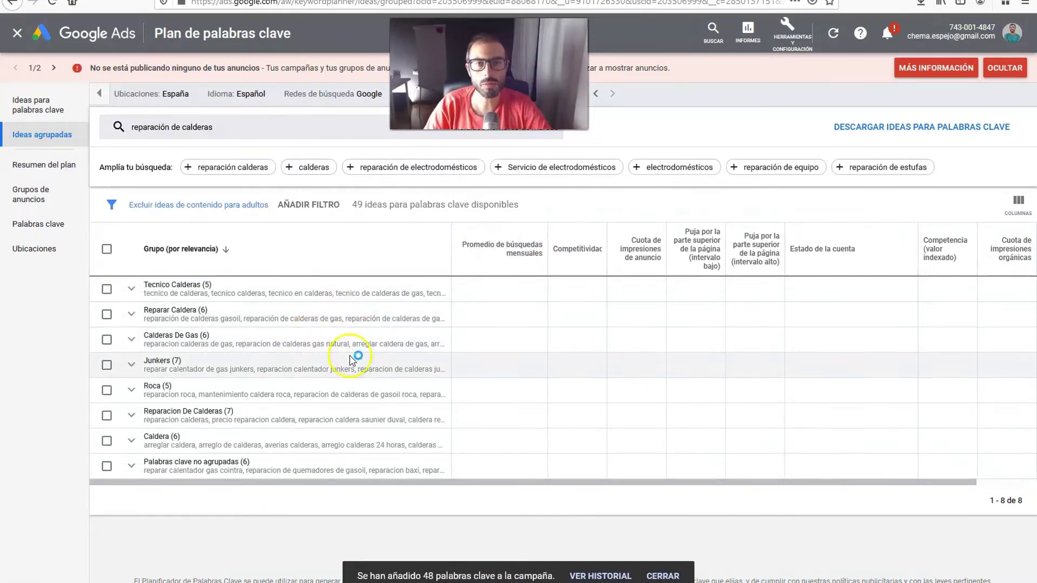
Leave the keyword planner and open the search keywords of Ad group 1 in the Prueba 2 campaign
click(773, 48)
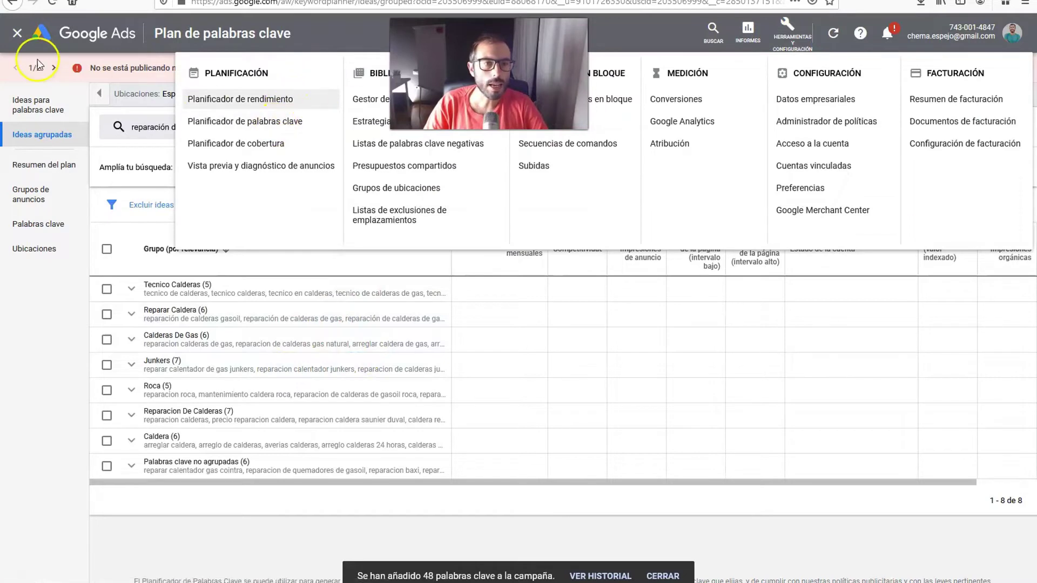
click(17, 33)
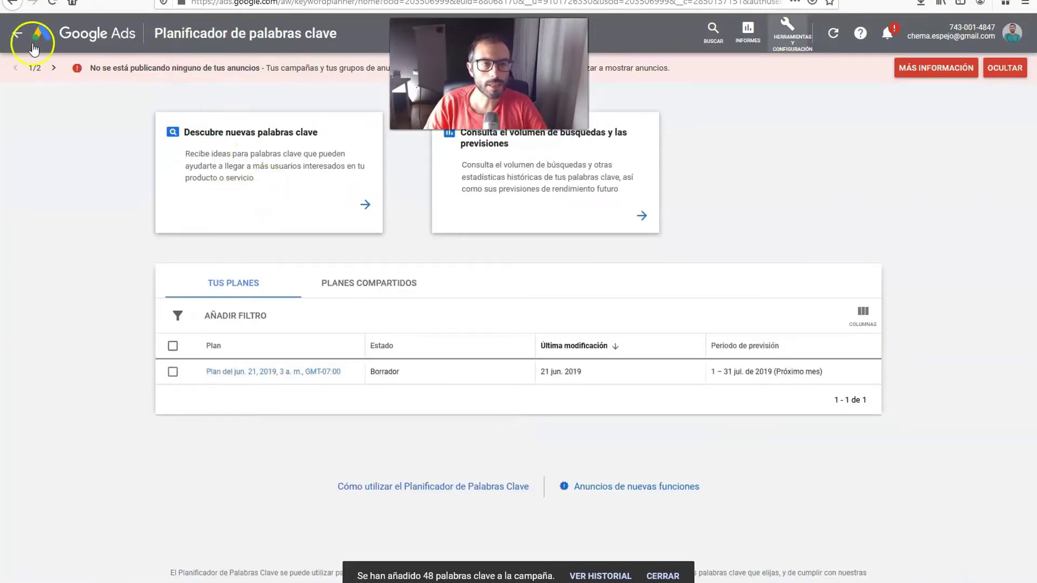
click(18, 33)
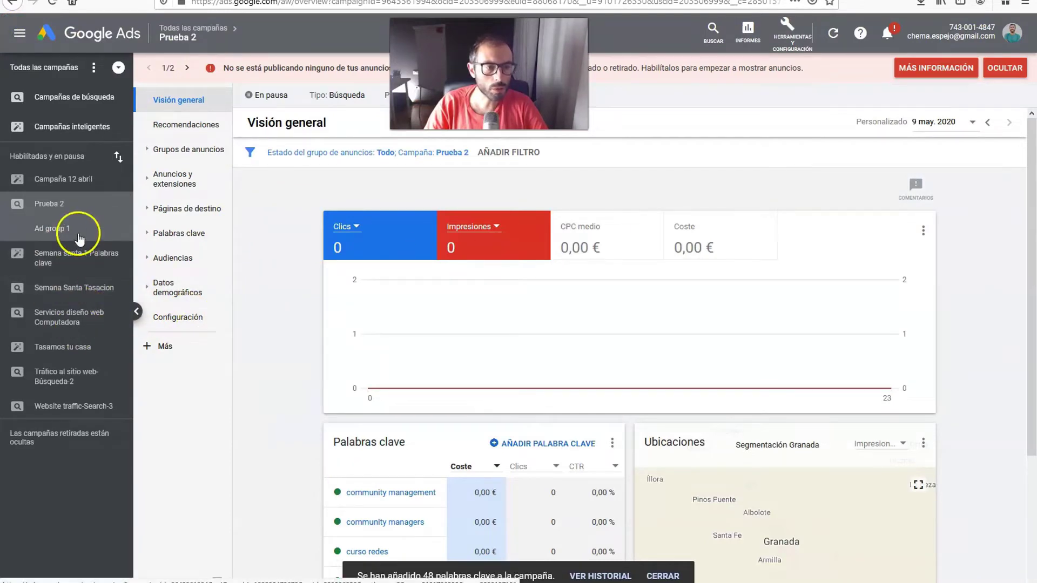
click(57, 229)
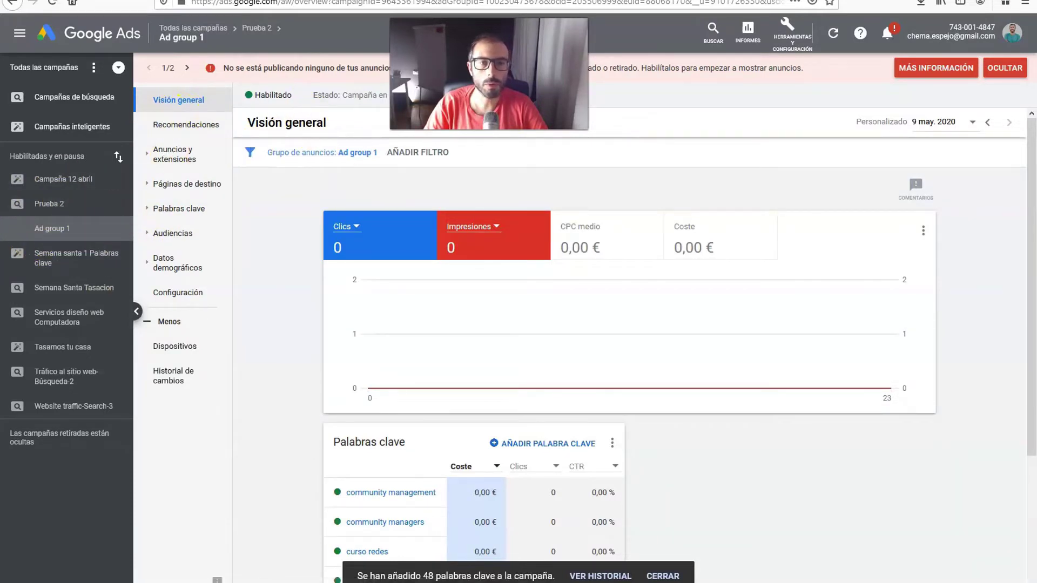
click(200, 209)
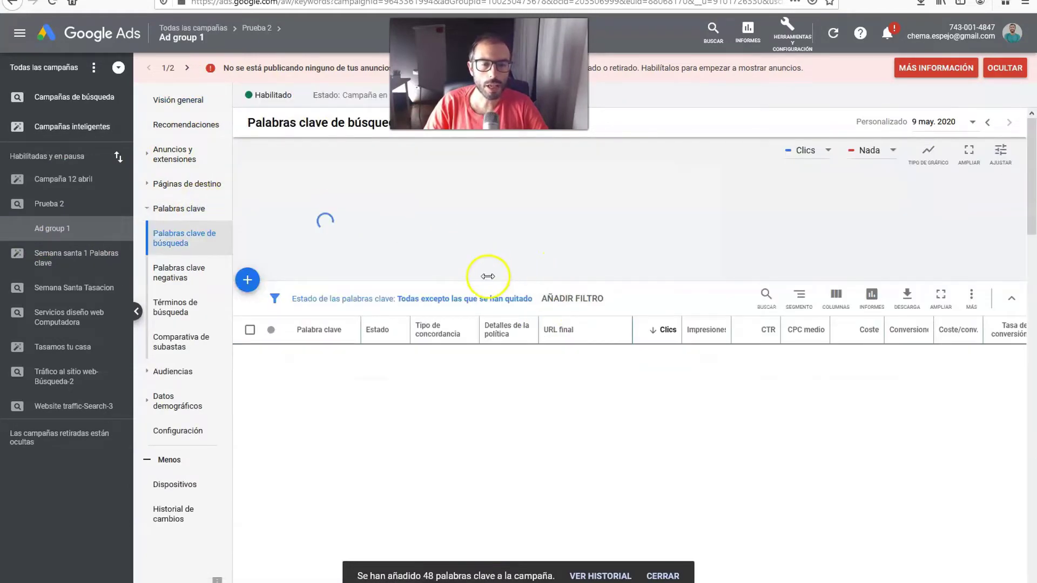
Examine the ad group's keyword list, including the match type options and final URL settings of "reparacion calderas roca"
scroll(486, 272, down, 3)
scroll(432, 279, down, 5)
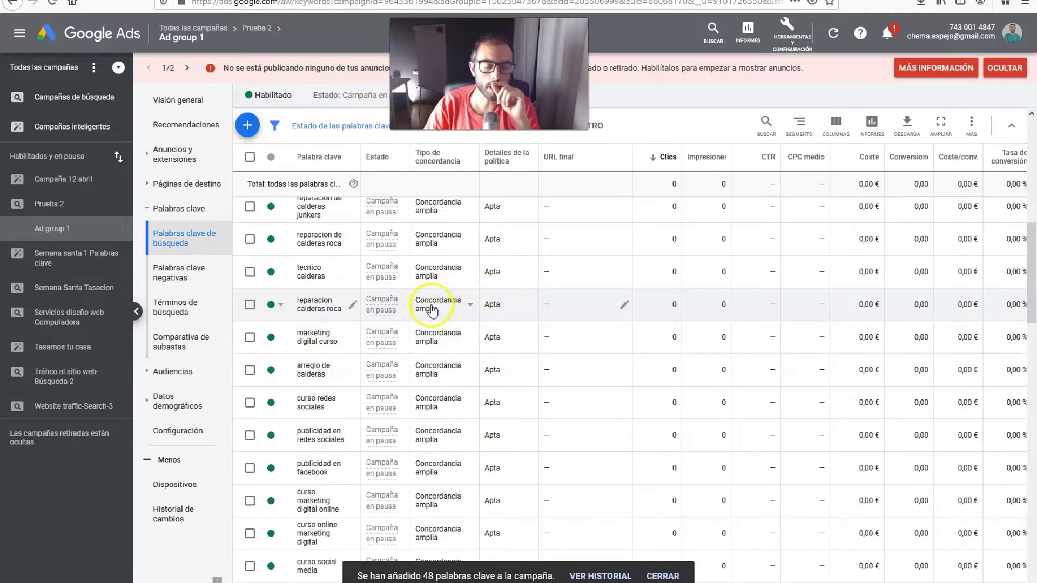
click(470, 306)
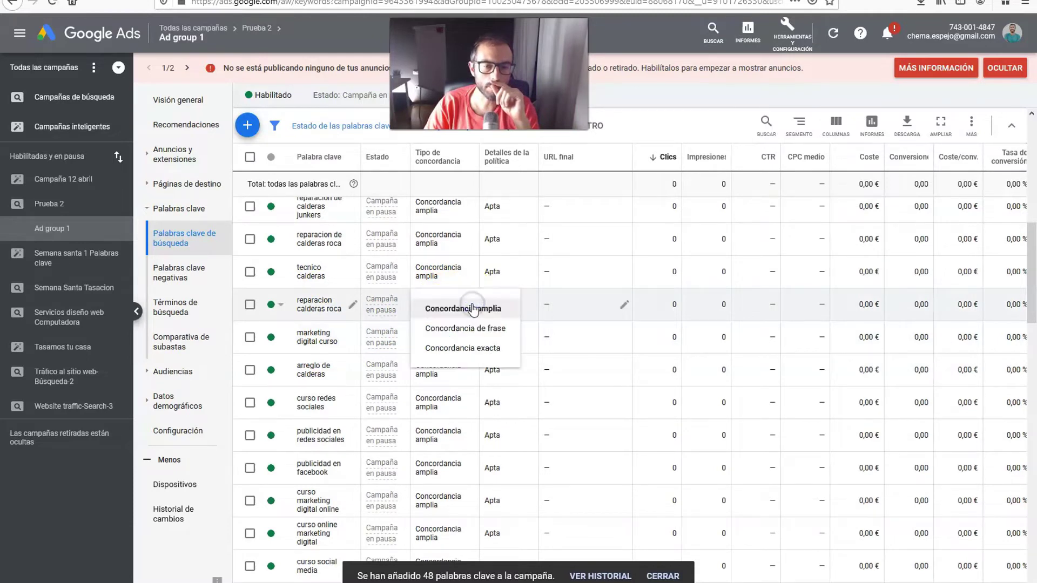
click(559, 306)
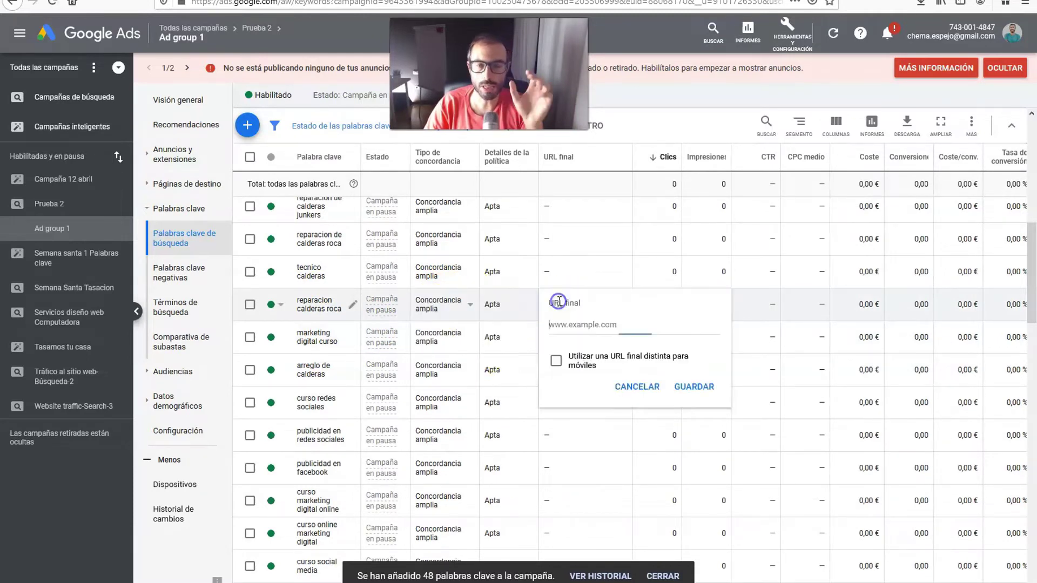
scroll(493, 307, up, 5)
scroll(492, 308, up, 3)
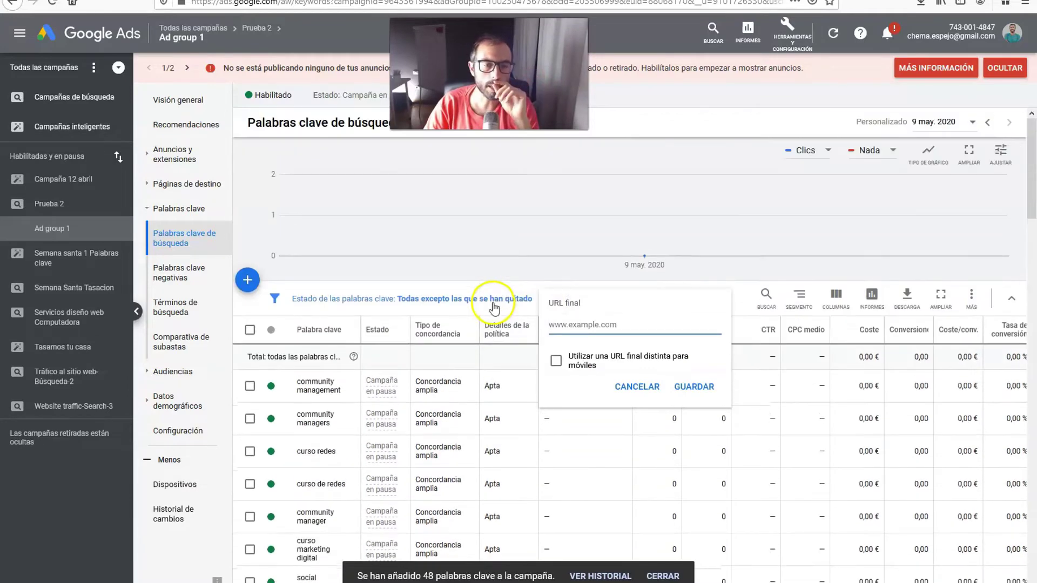
Start adding keywords to Ad group 1, entering "reparacion de calderas" in quotation marks and again without them on a second line
click(248, 280)
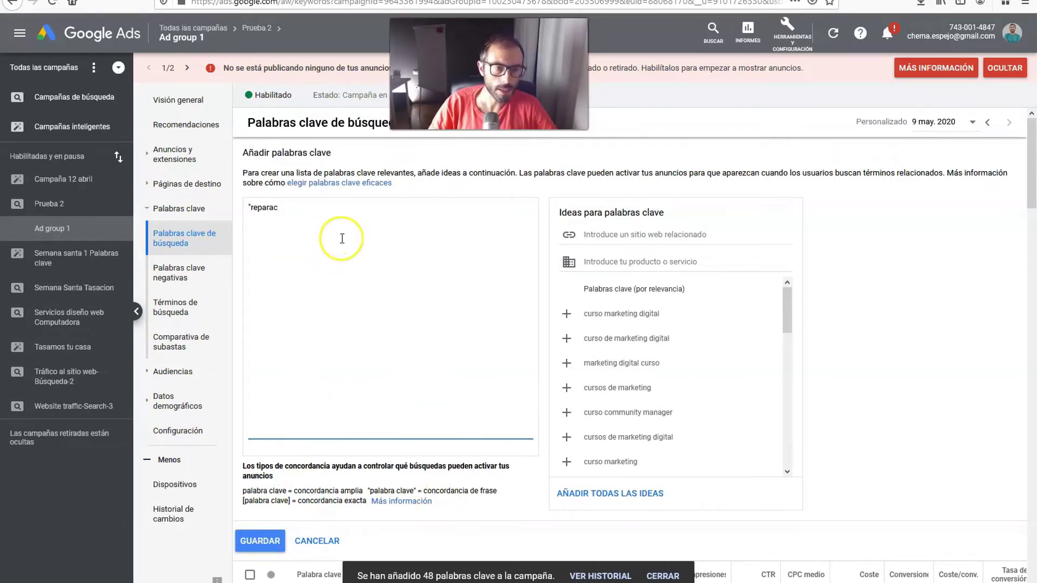
text(ion de calderas)
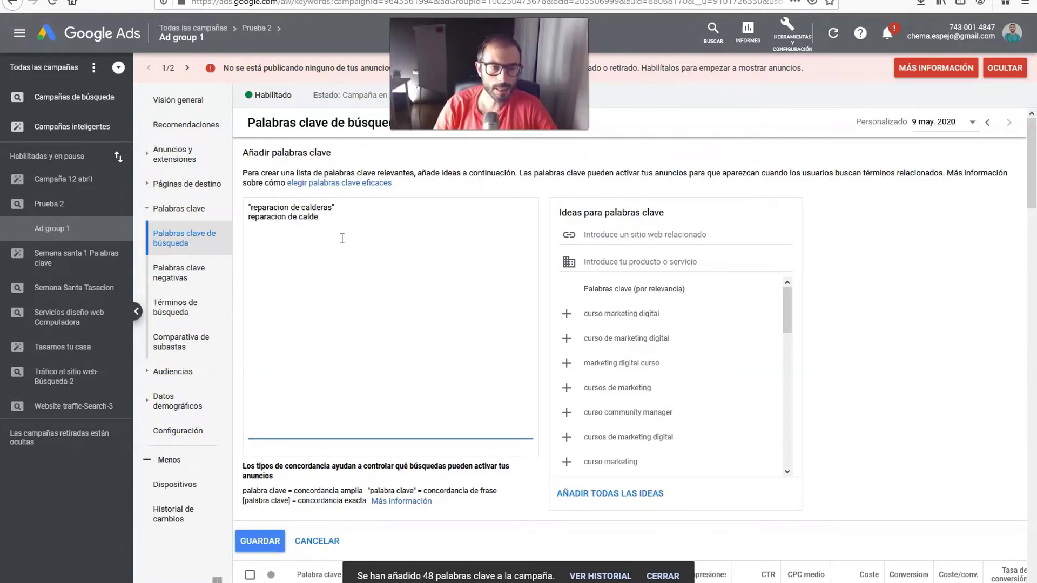
text(s)
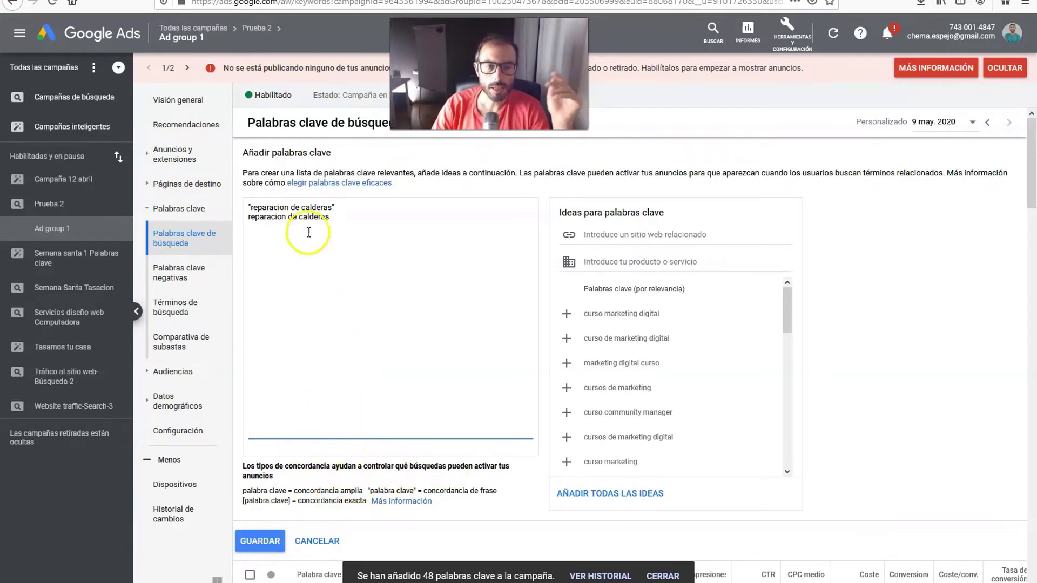
Turn the unquoted second keyword into modified broad match as +reparacion de +calderas
click(301, 216)
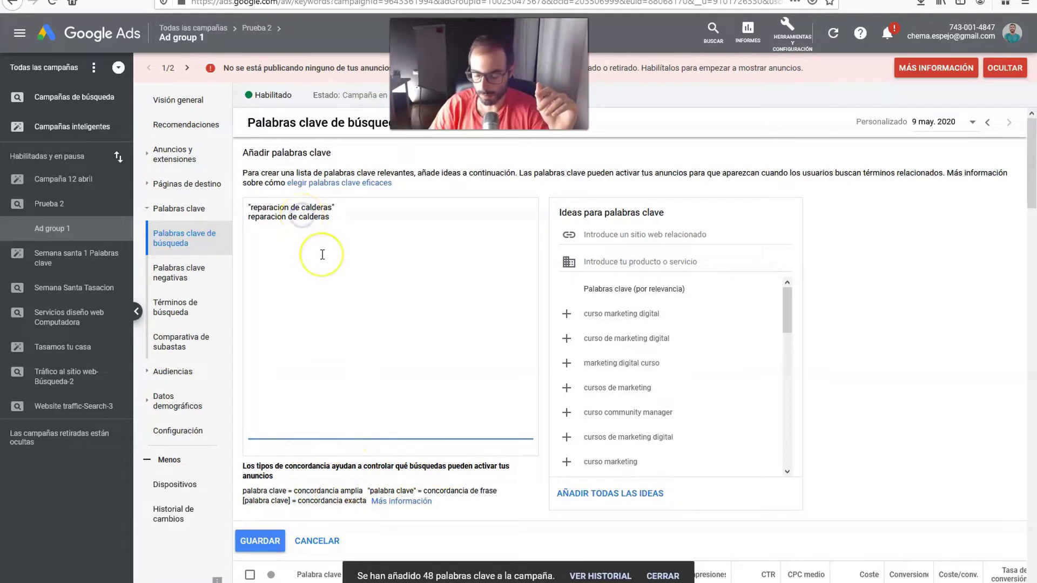
text(+)
key(Left)
key(Left)
key(Left)
key(Left)
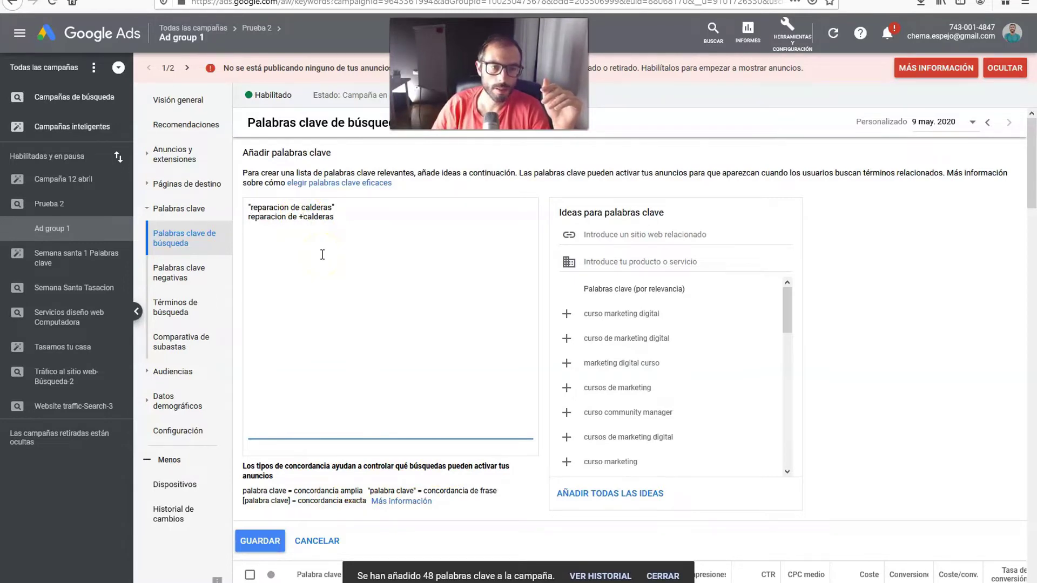
text(+)
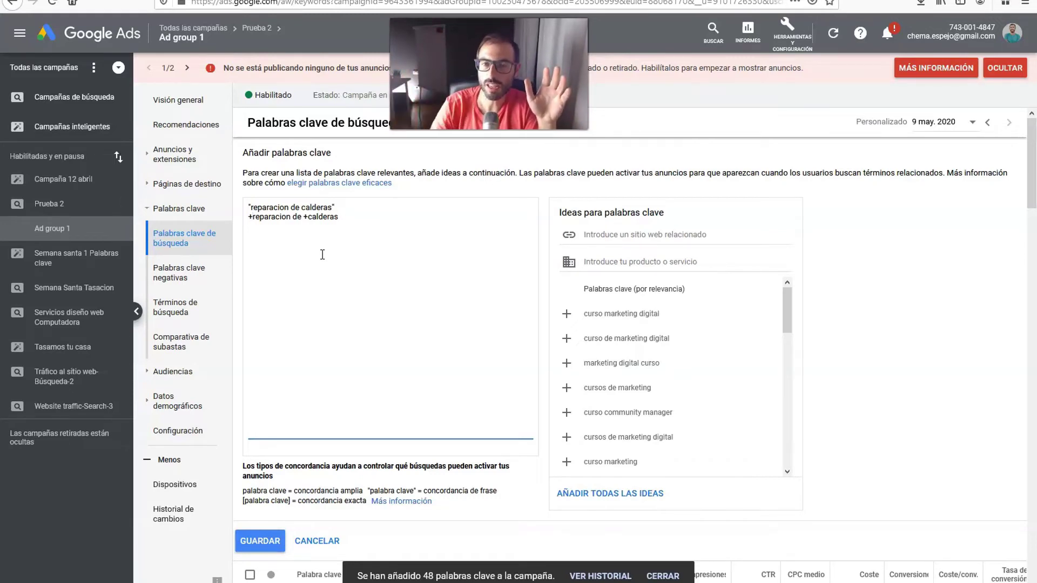
Add the suggested keyword curso marketing digital to the list and enclose it in quotation marks for phrase match
click(567, 314)
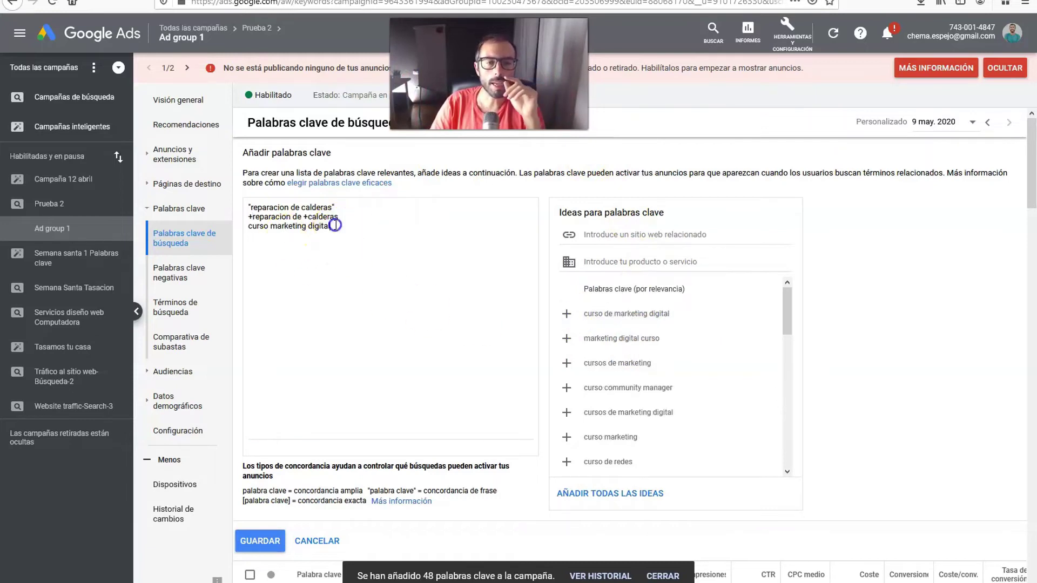
click(342, 264)
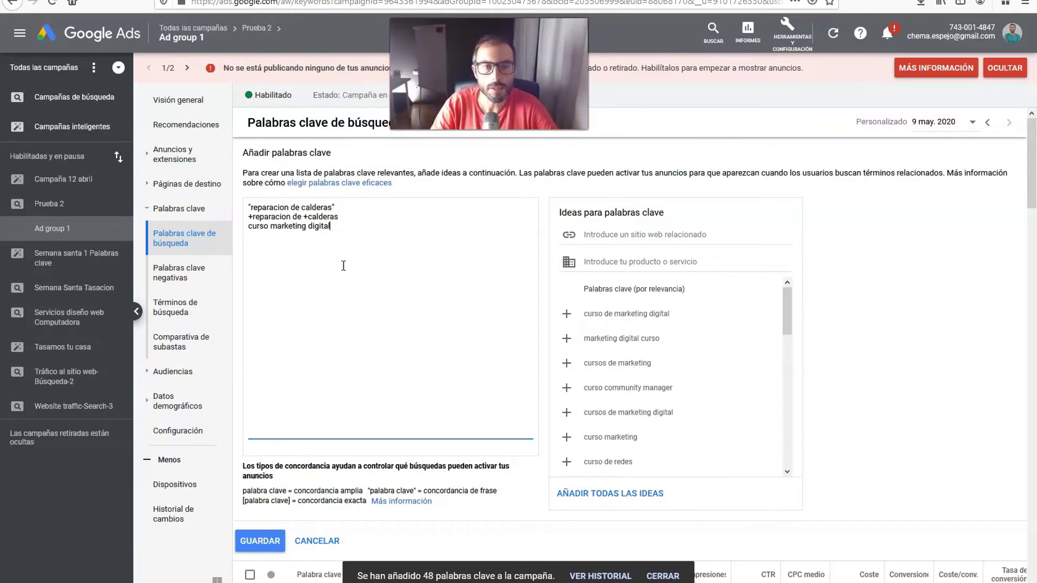
key(Left)
key(Left)
key(Left)
key(Left)
key(Left)
key(Left)
key(Left)
key(Left)
key(Left)
key(Left)
key(Left)
key(Left)
key(Left)
key(Left)
key(Left)
key(Left)
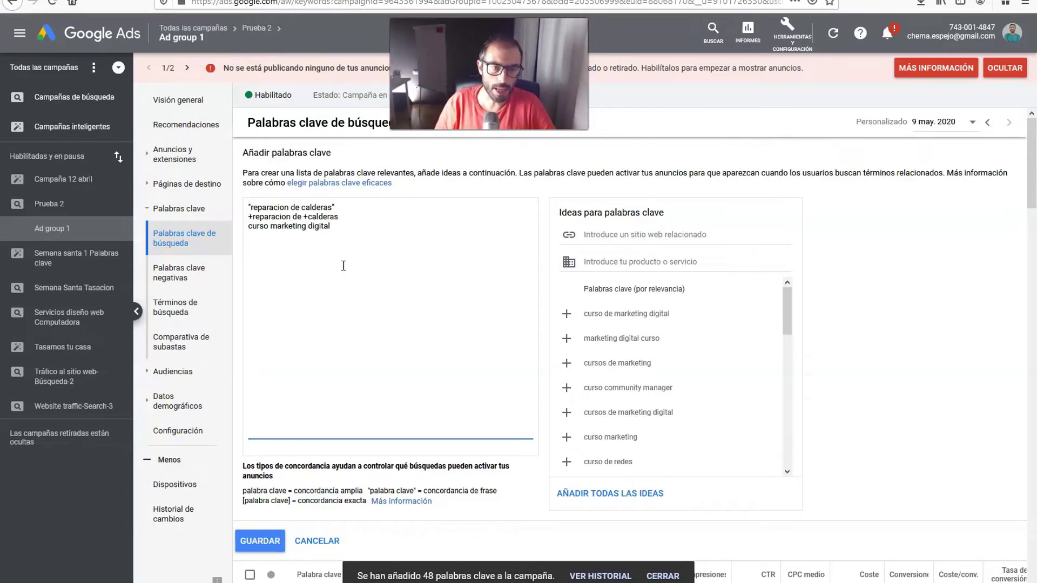
text(")
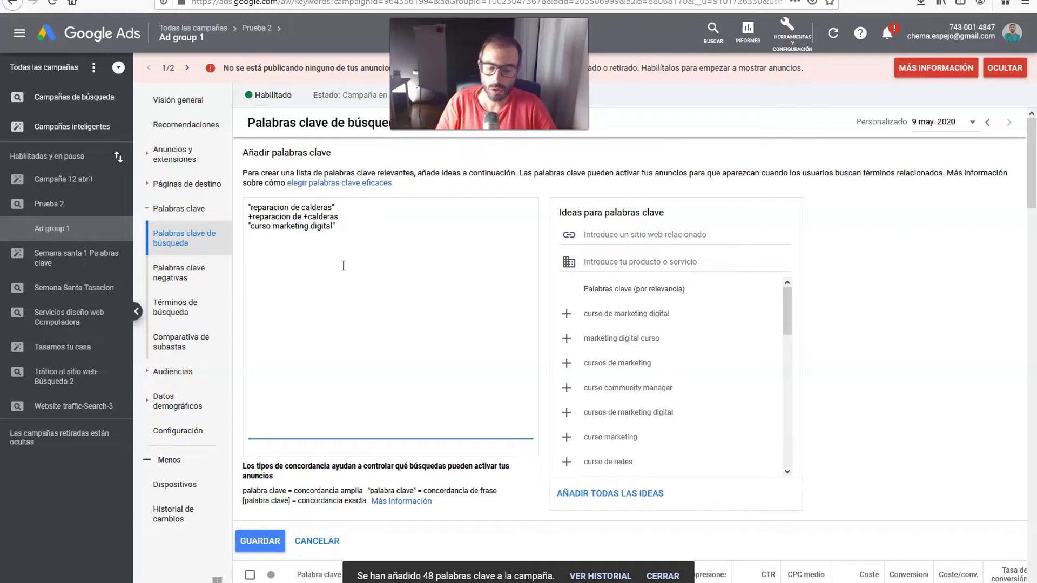
Change the quoted course keyword on the third line to modified broad match as +curso +marketing +digital
key(BackSpace)
text(+)
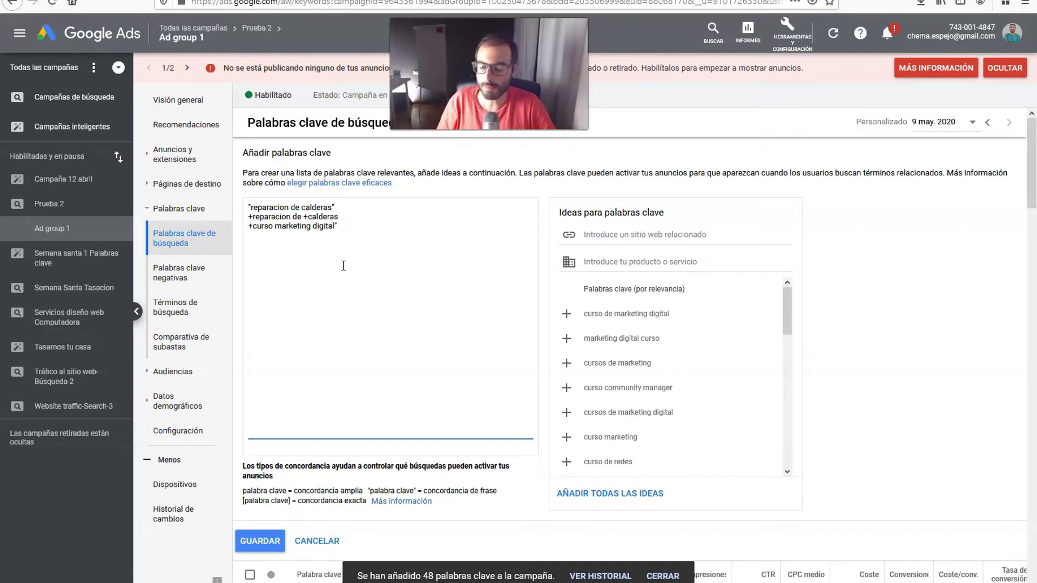
key(ctrl+Right)
text(+)
key(Right)
key(Right)
key(Right)
key(Right)
key(Right)
key(Right)
key(Right)
key(Right)
key(Right)
key(Right)
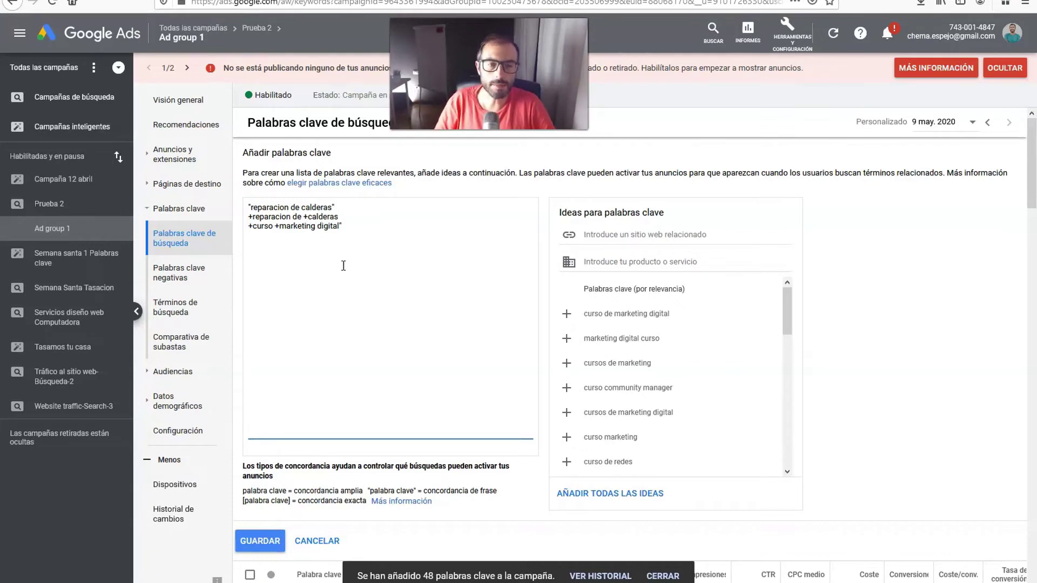
text(+)
key(Right)
key(Right)
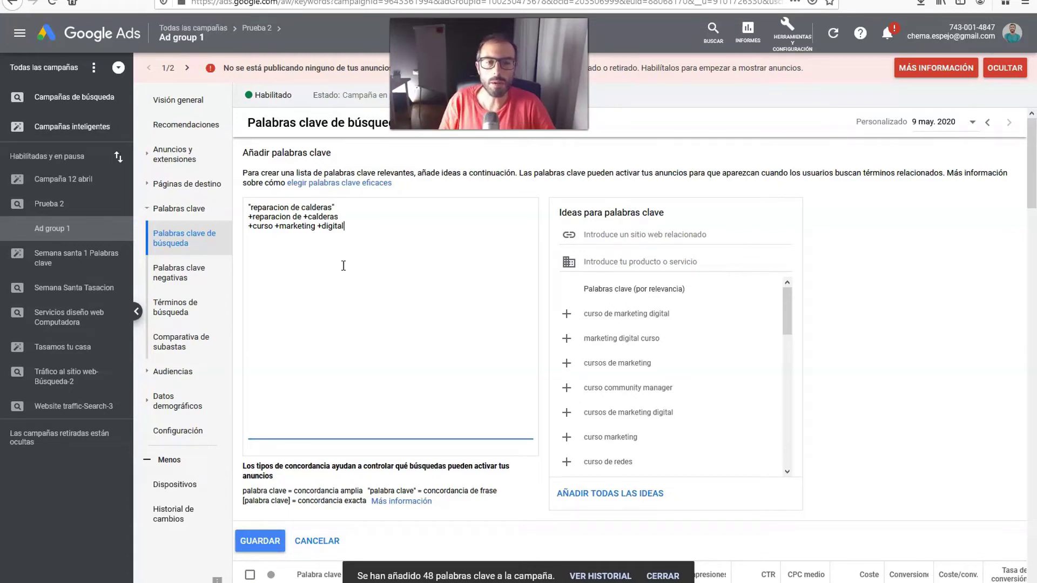
Add the phrase match keyword "curso marketing digital" in quotation marks on a new fourth line
key(Return)
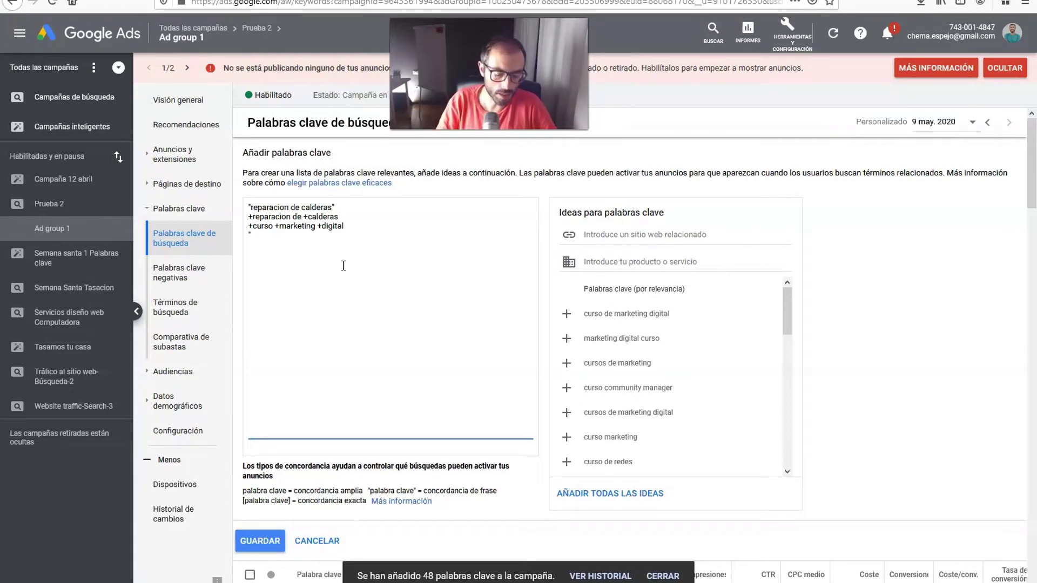
text(curso mark)
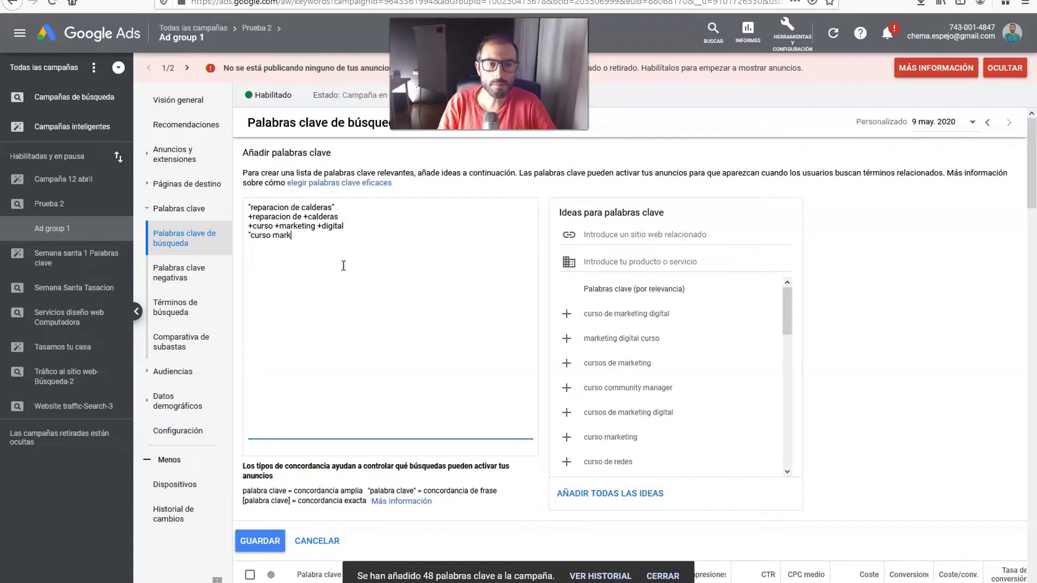
text(eting digital")
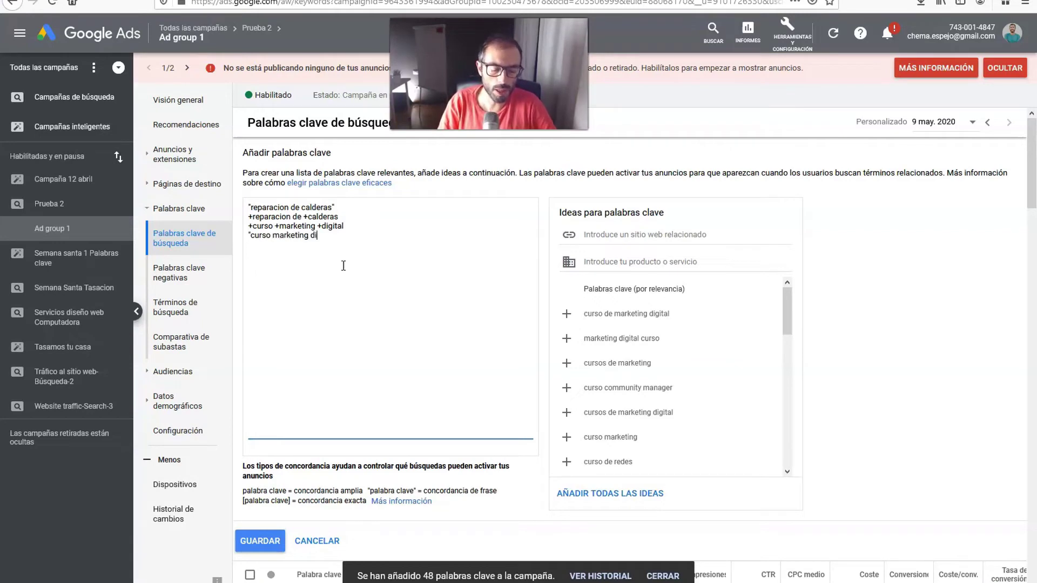